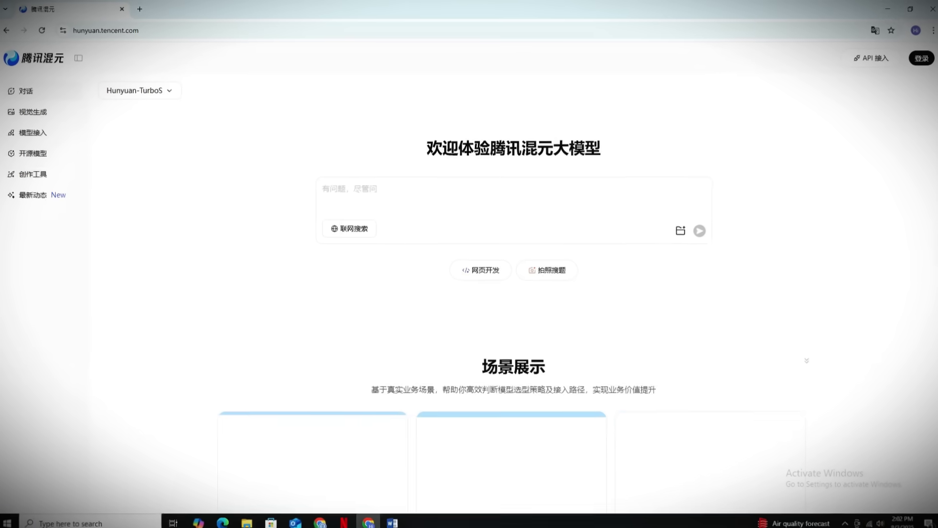
- Open the sign-in dialog, choose email sign-in, and request a verification code
scroll(933, 143, down, 2)
drag(933, 143, 912, 171)
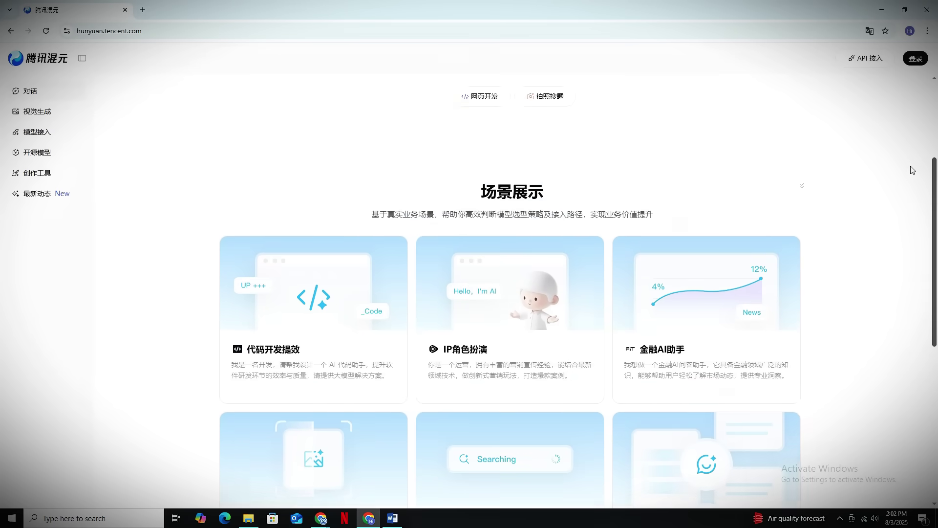
scroll(912, 171, up, 3)
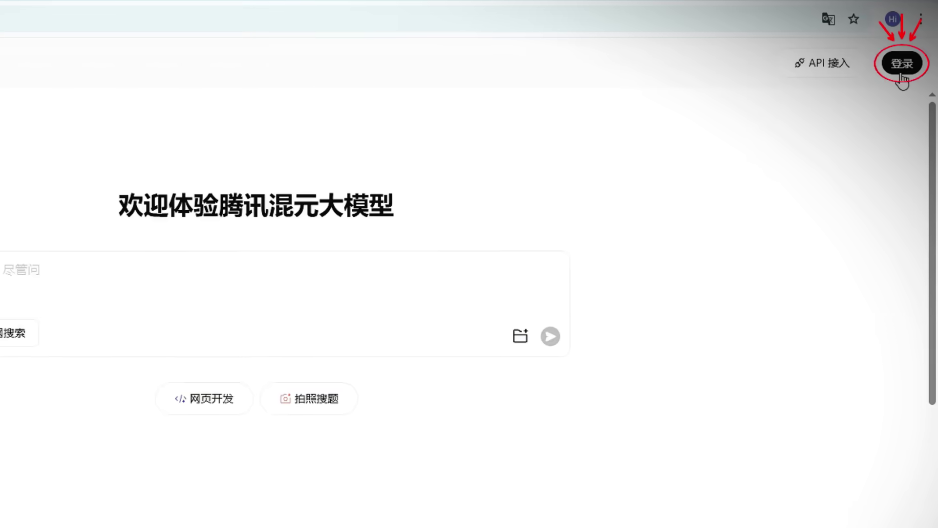
click(914, 60)
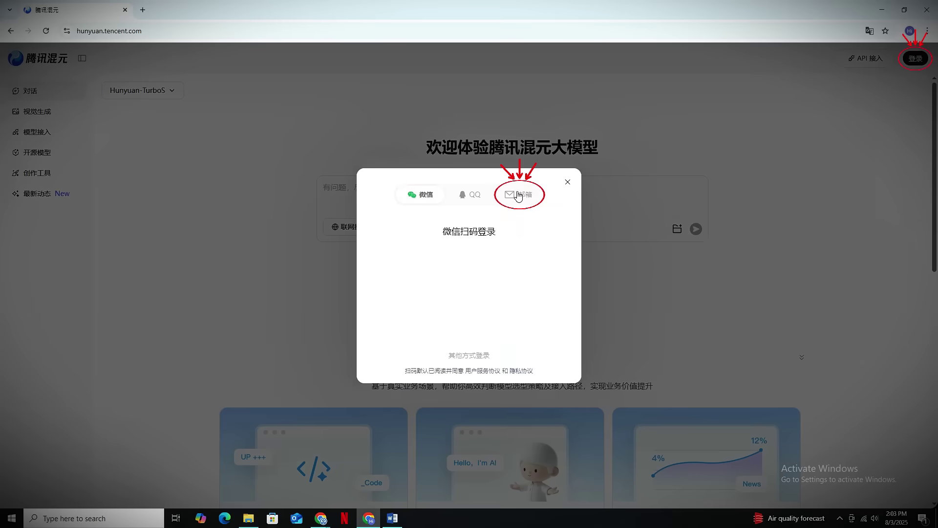
click(267, 281)
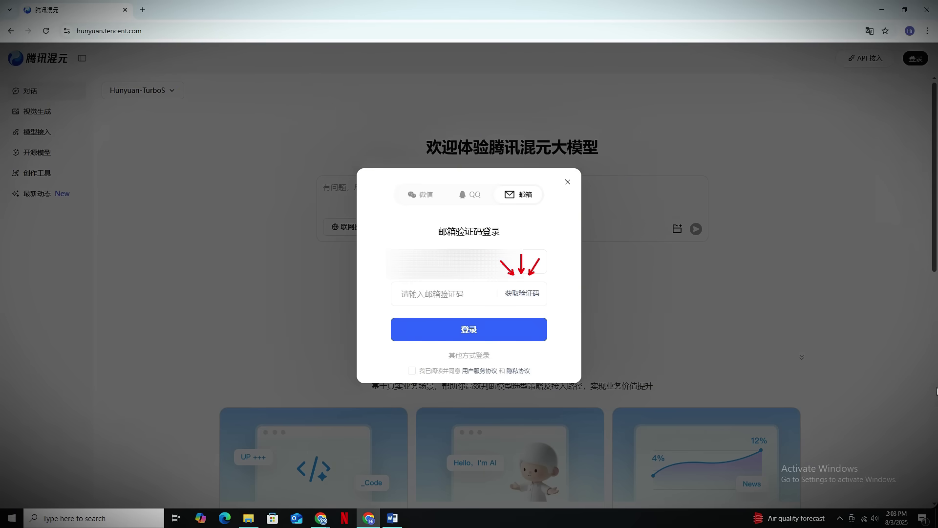
click(523, 294)
- Accept the service terms, paste the emailed verification code, and submit the sign-in
click(550, 302)
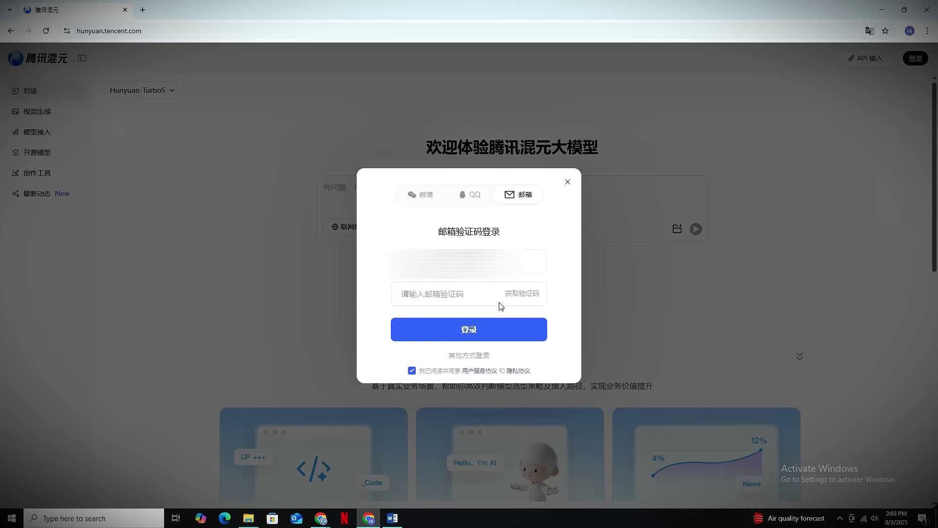
click(491, 294)
key(ctrl+v)
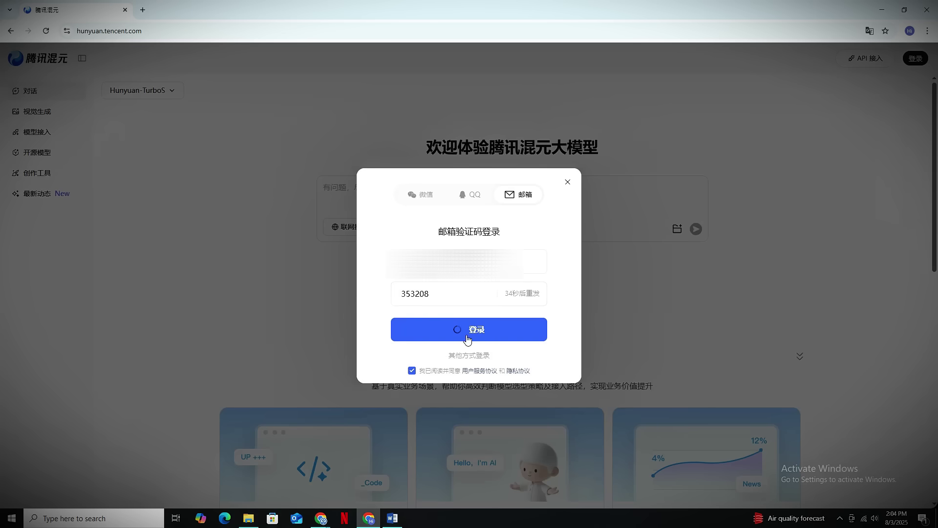
click(469, 330)
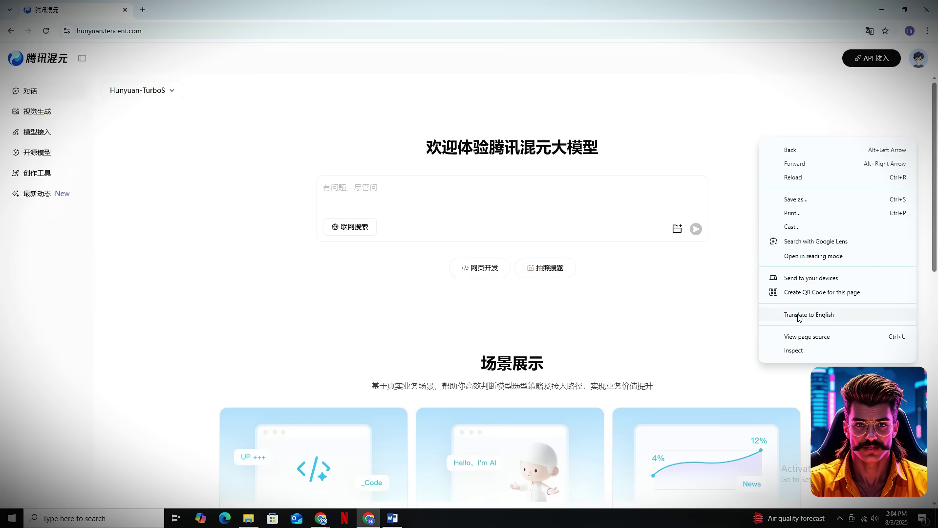
- Translate the signed-in Hunyuan home page into English
click(809, 315)
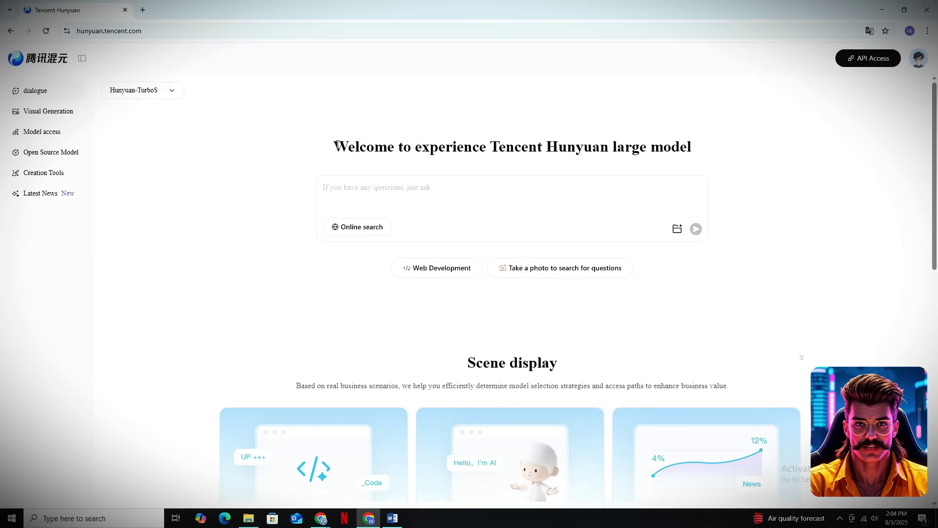
click(699, 153)
drag(930, 122, 929, 192)
click(119, 91)
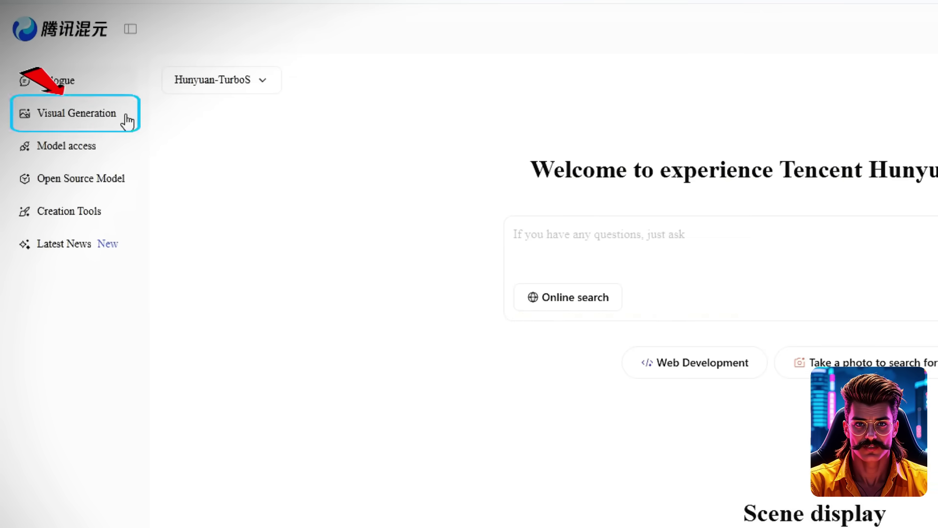
click(72, 114)
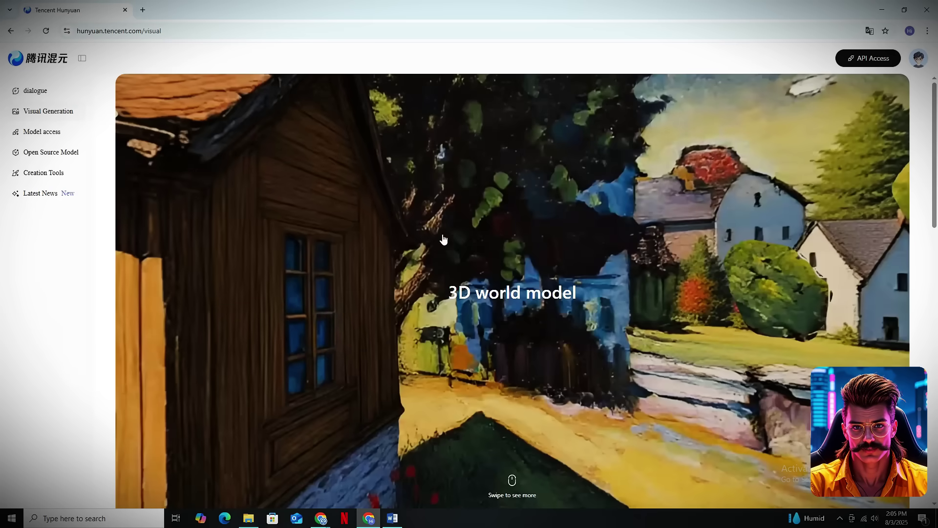
- Scroll the Visual Generation page down to the model cards, including Hunyuan Custom
scroll(890, 222, down, 5)
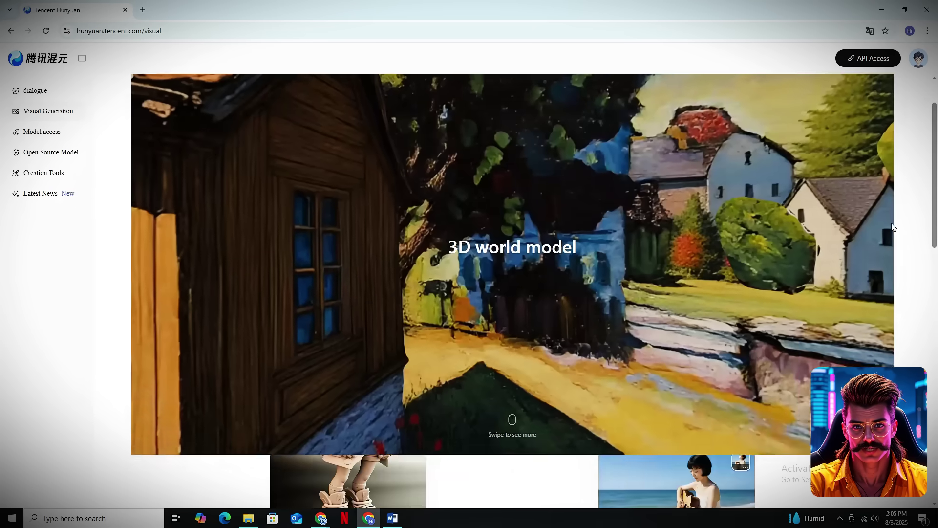
scroll(897, 216, up, 5)
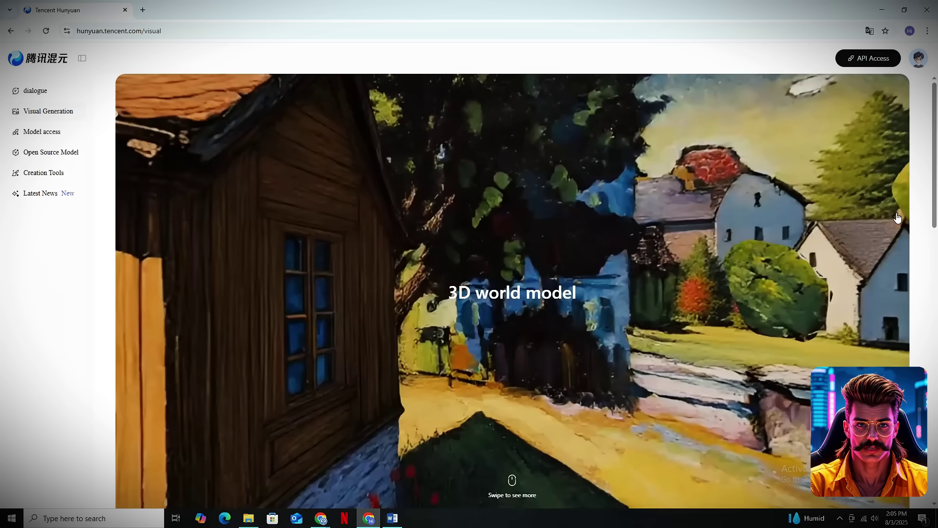
scroll(897, 217, down, 5)
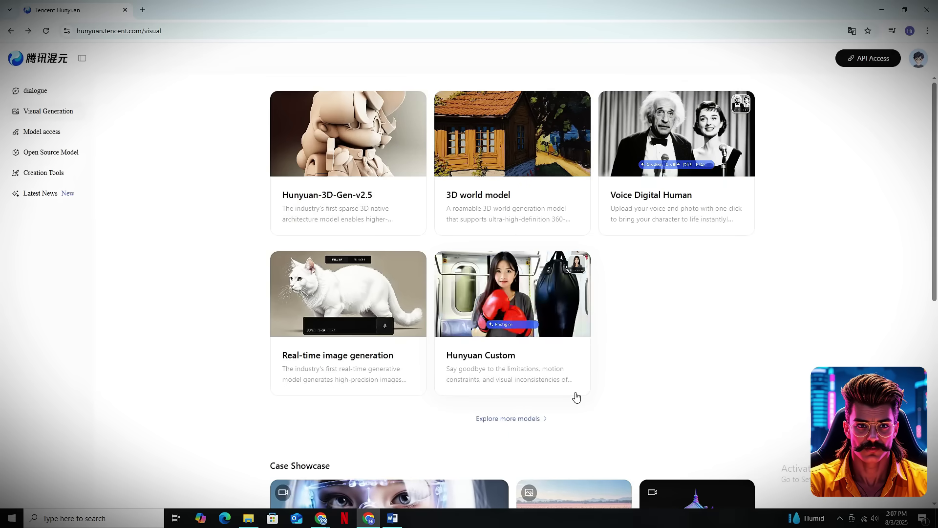
scroll(411, 396, down, 5)
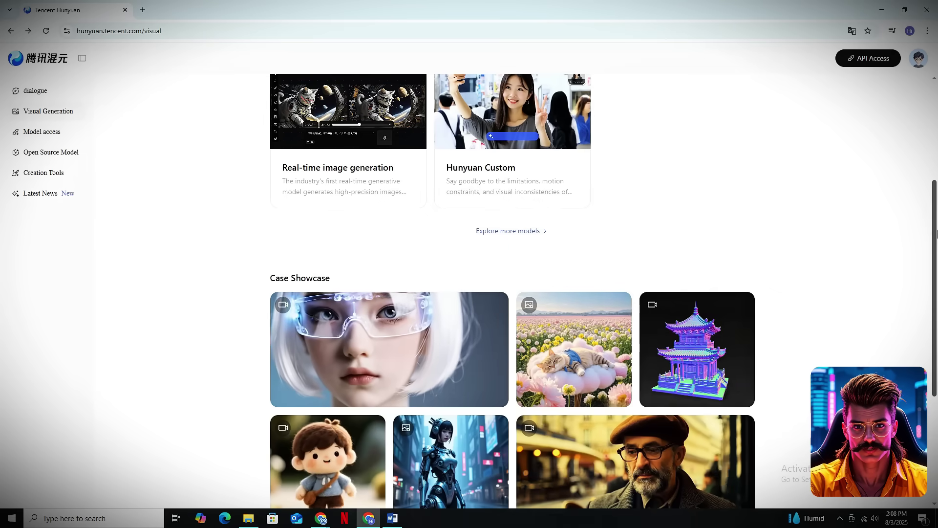
drag(936, 233, 932, 296)
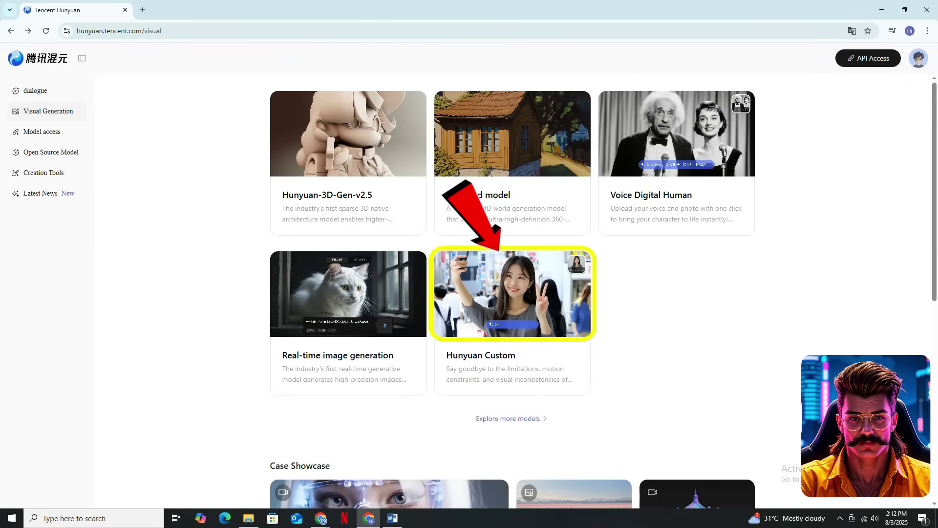
- Open the Hunyuan Custom card and switch its current model to Image Video-General
click(581, 382)
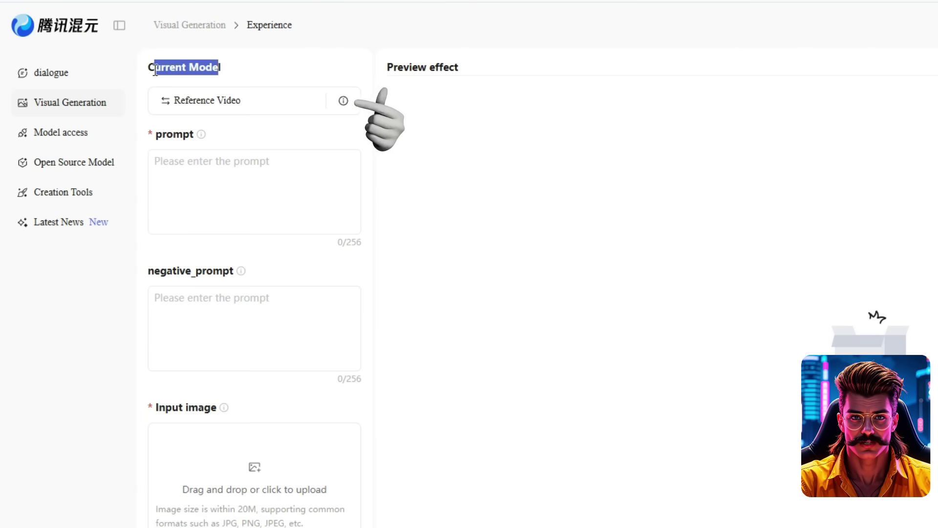
click(257, 116)
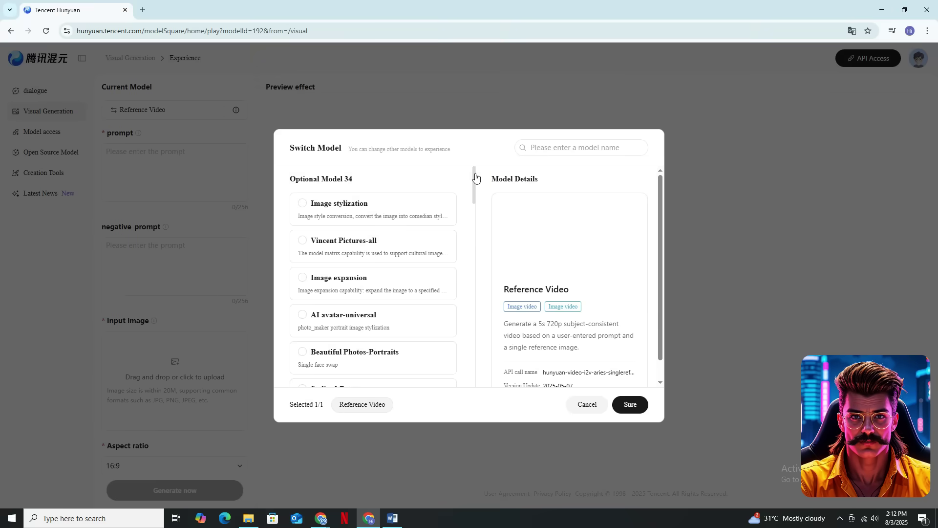
drag(291, 175, 354, 179)
click(467, 180)
scroll(473, 185, down, 1)
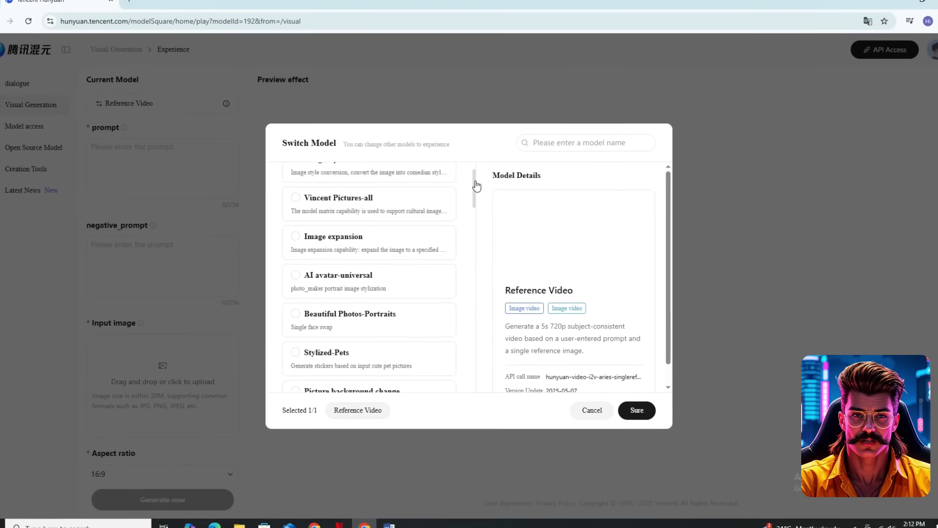
drag(476, 186, 476, 373)
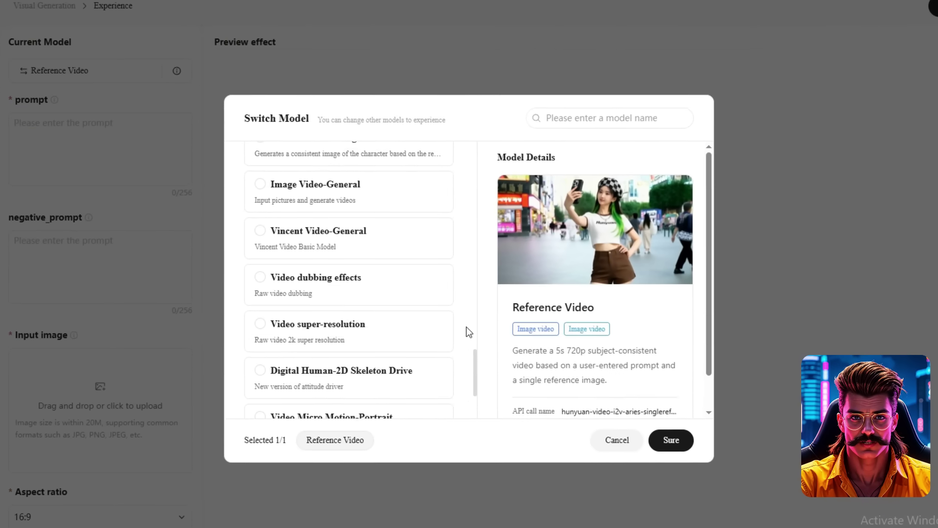
scroll(466, 330, up, 1)
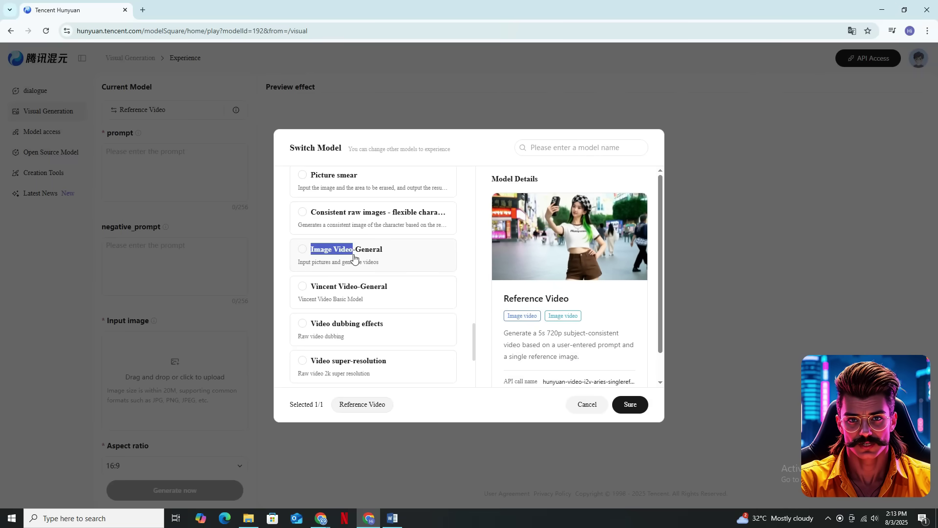
click(382, 258)
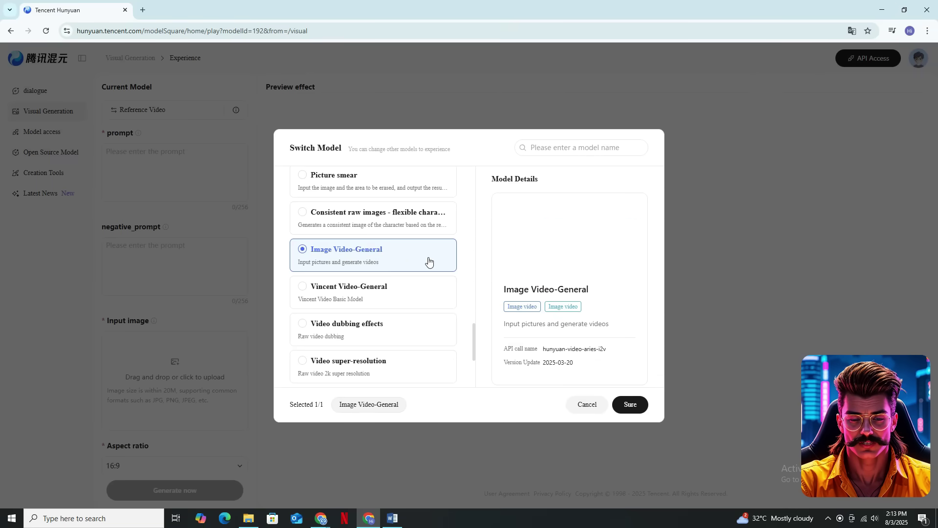
click(630, 405)
drag(100, 133, 115, 137)
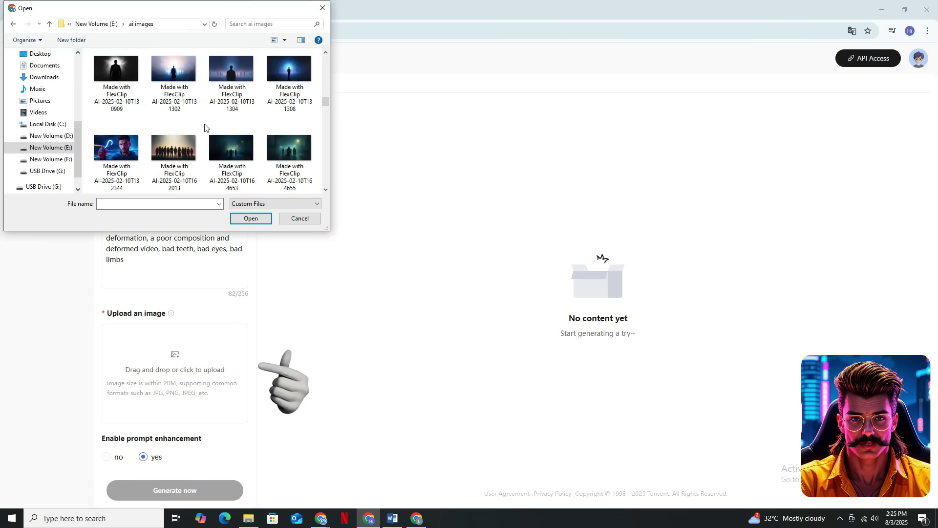
- Upload the golden cub picture, generate an Image Video-General video, and play it
scroll(205, 128, down, 5)
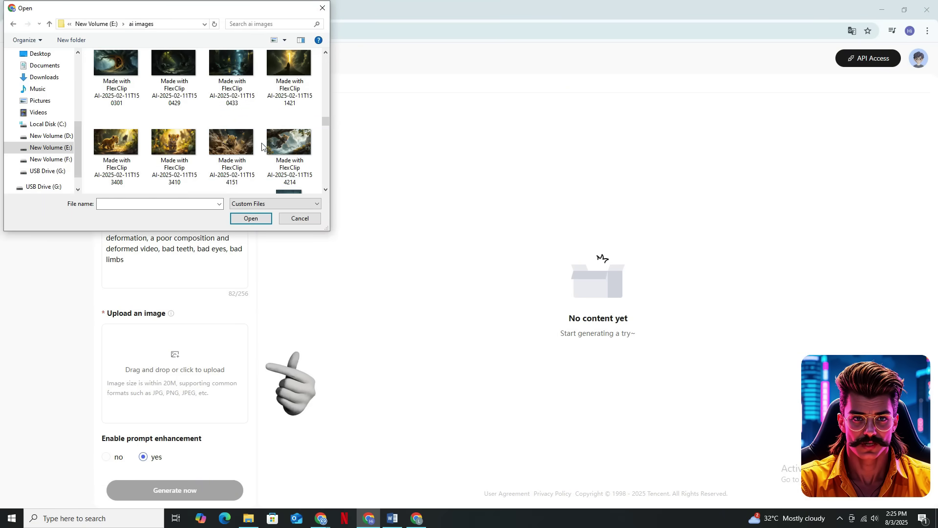
double_click(174, 142)
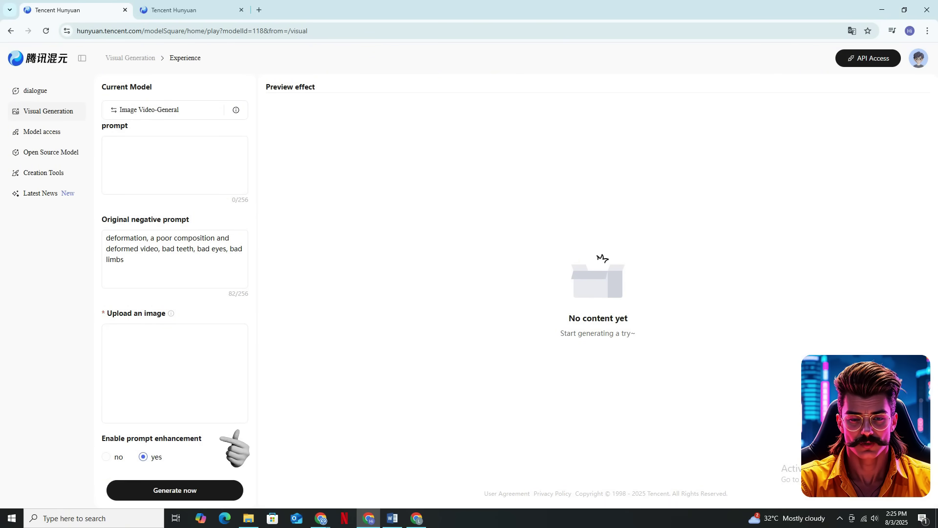
click(209, 498)
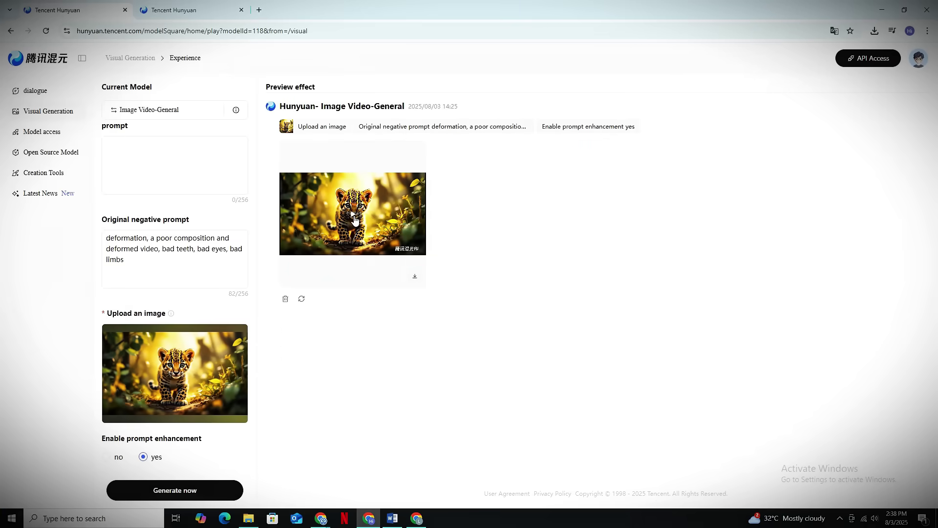
click(354, 218)
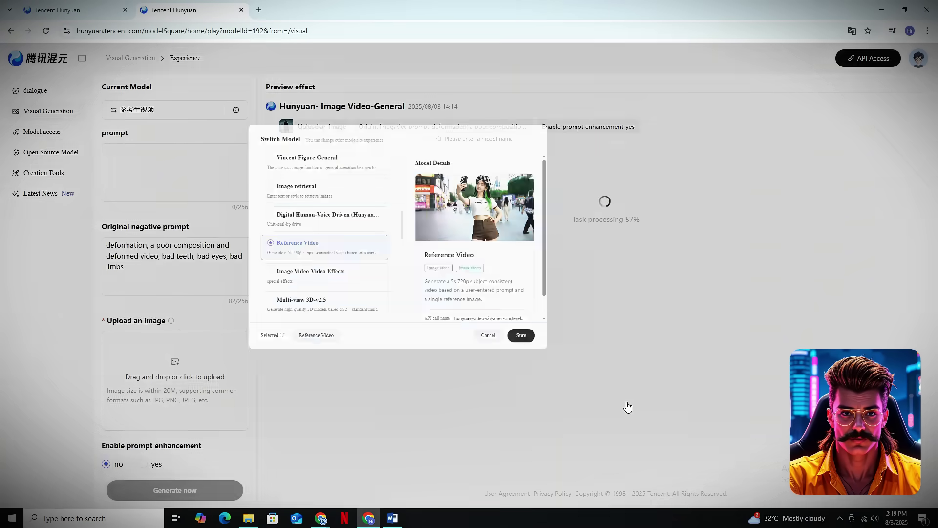
- Confirm Reference Video as the current model, then paste the puppy-chases-butterfly image-prompt request into ChatGPT
click(628, 404)
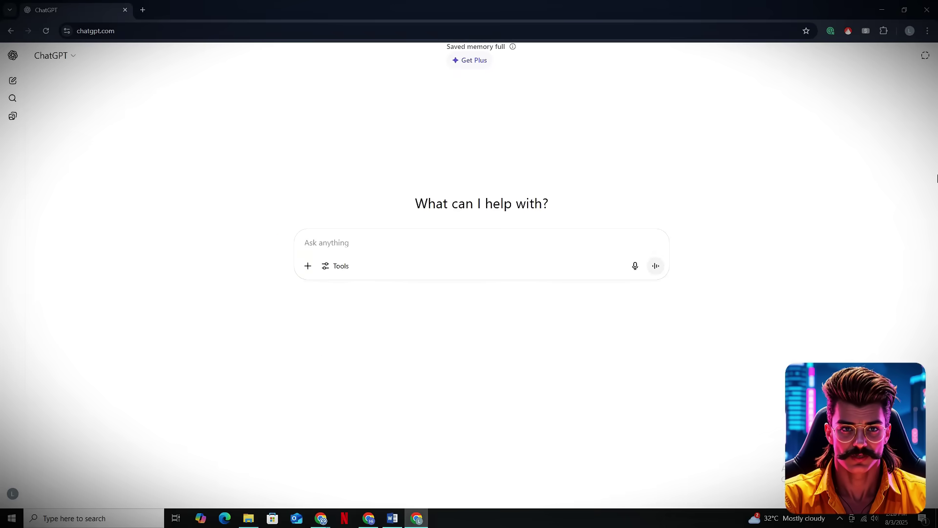
text(write me a detailed image prompt of Puppy chases butterfly in sunny flower meadow in a single paragraph)
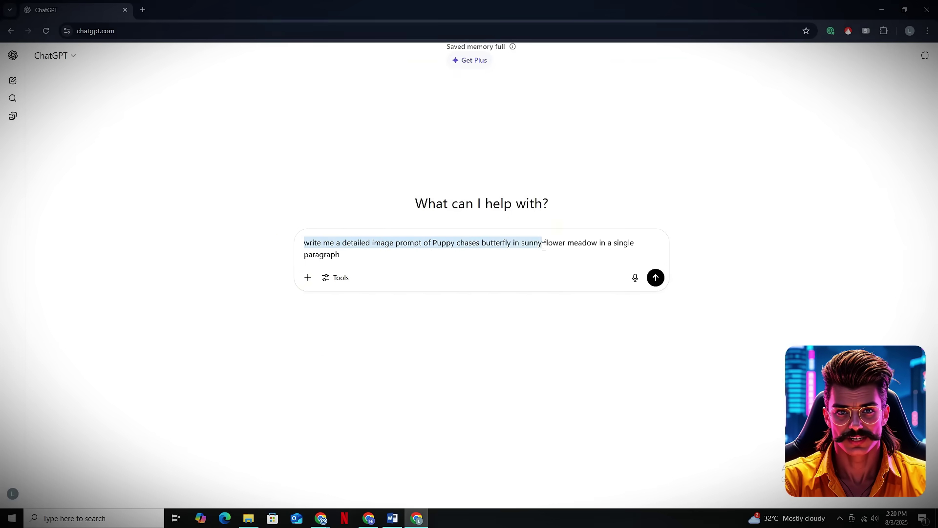
- Extend the request to ask for a summary under 200 characters, send it, and select the main prompt
click(357, 260)
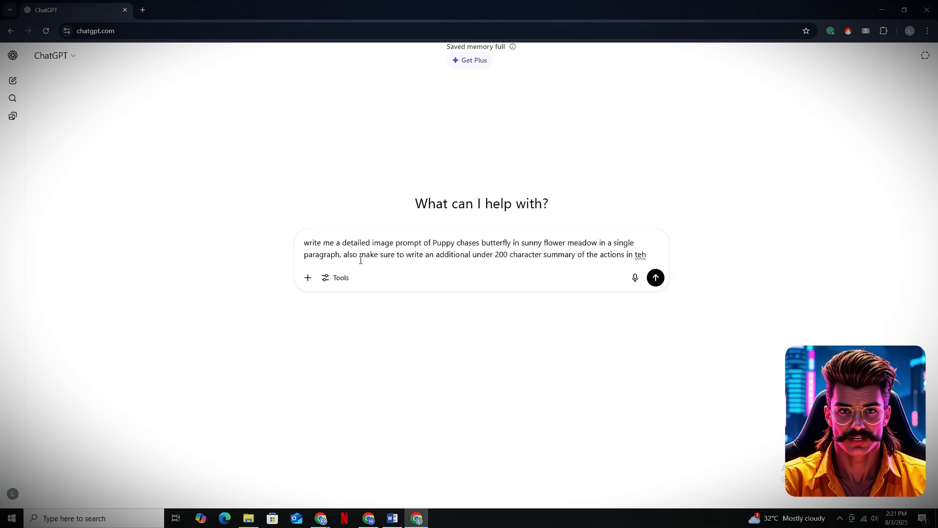
key(BackSpace)
key(BackSpace)
text(he main prompt.)
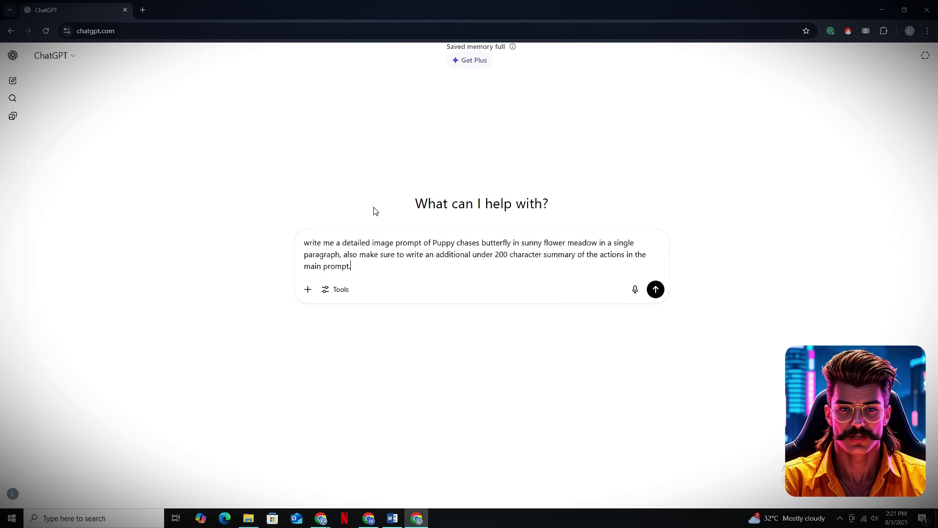
key(Return)
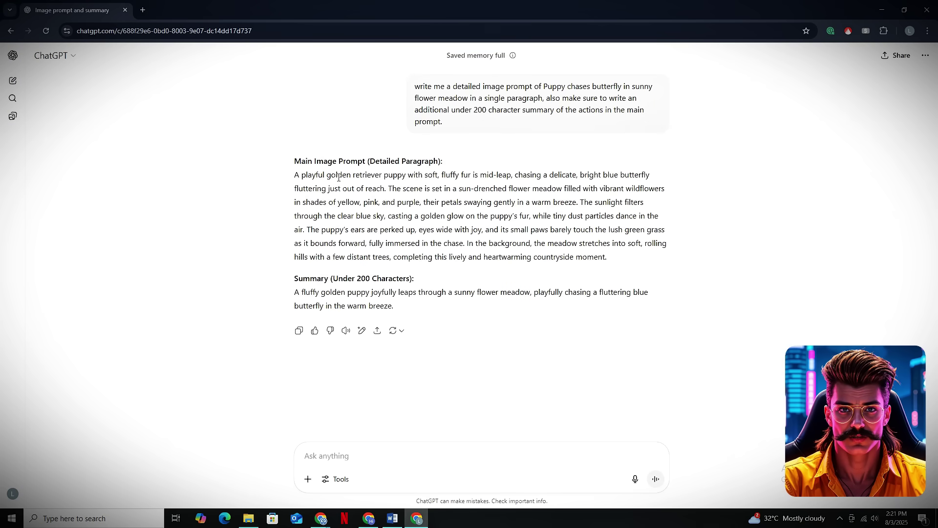
drag(293, 176, 609, 260)
key(ctrl+c)
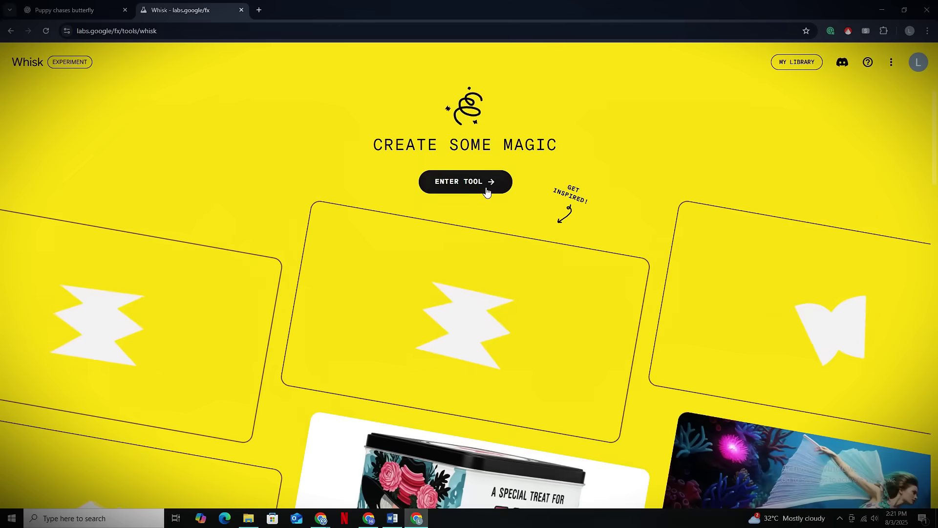
- Generate Whisk images from the pasted puppy prompt at 16:9 aspect ratio
click(489, 186)
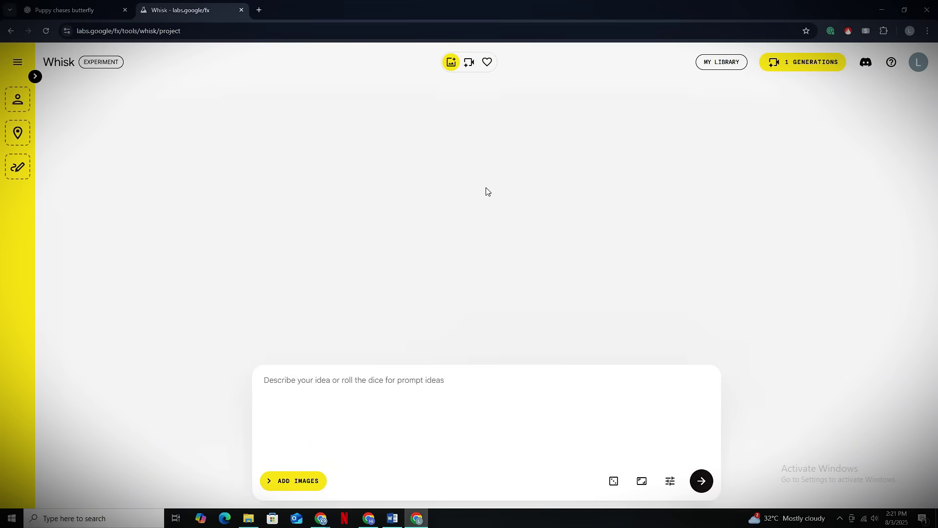
key(ctrl+v)
drag(264, 379, 629, 430)
click(641, 481)
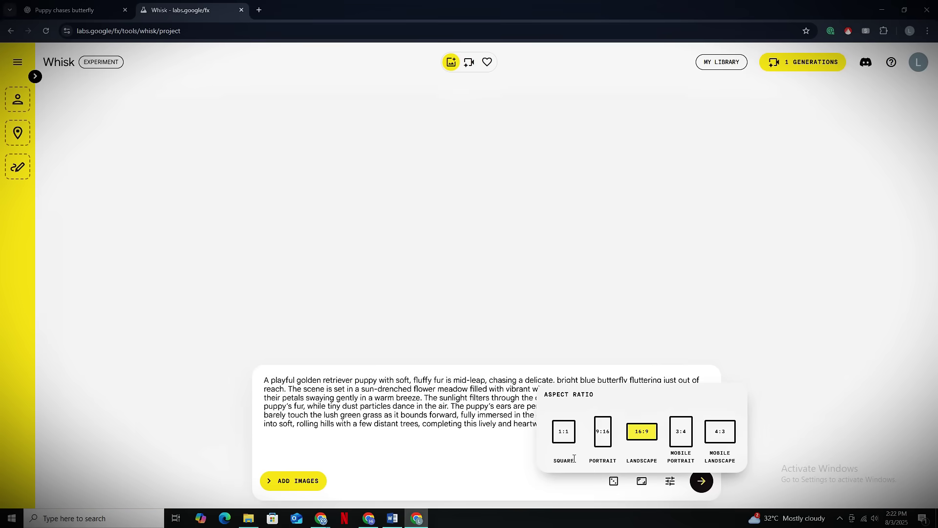
click(642, 432)
click(702, 481)
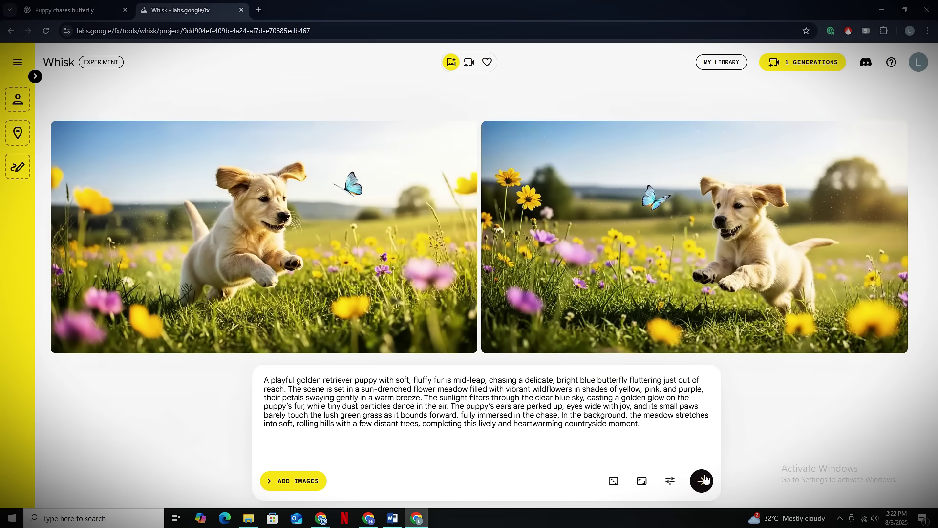
- Download the left golden-puppy-and-butterfly image
mouse_move(205, 177)
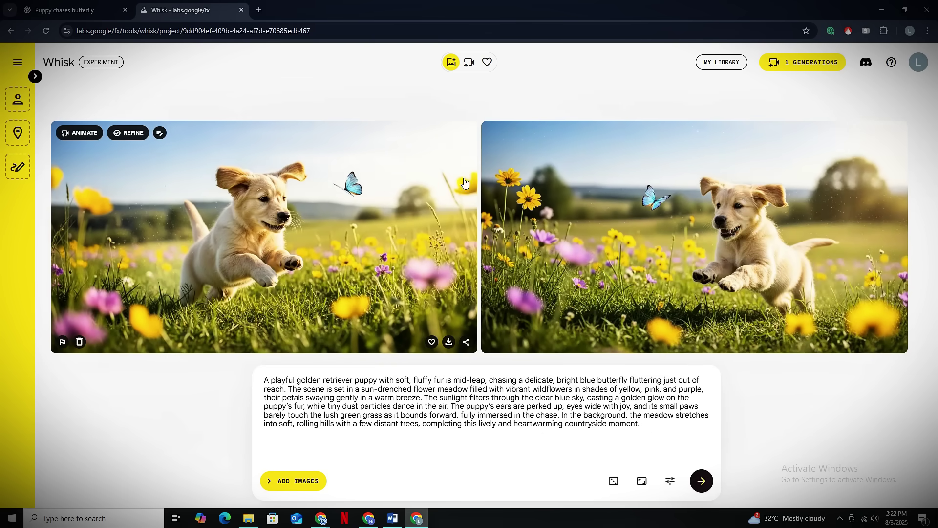
mouse_move(610, 196)
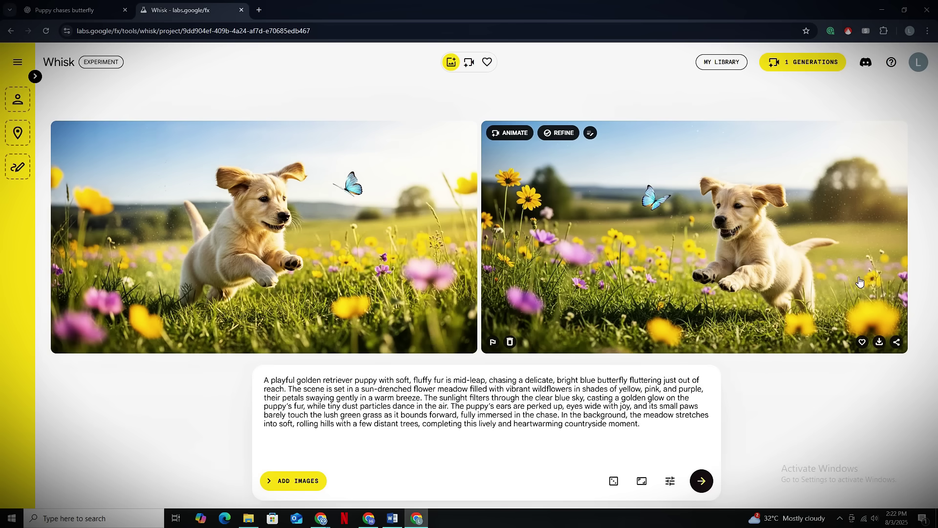
mouse_move(438, 312)
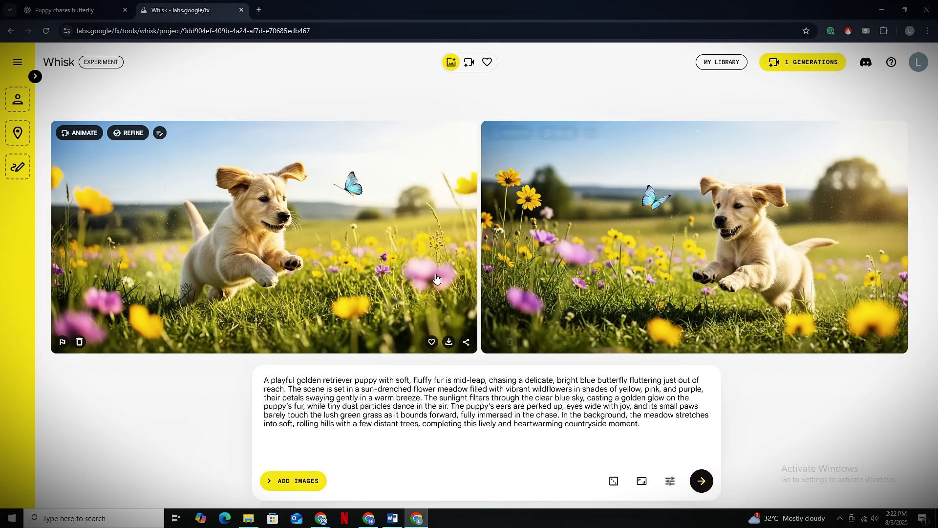
click(448, 342)
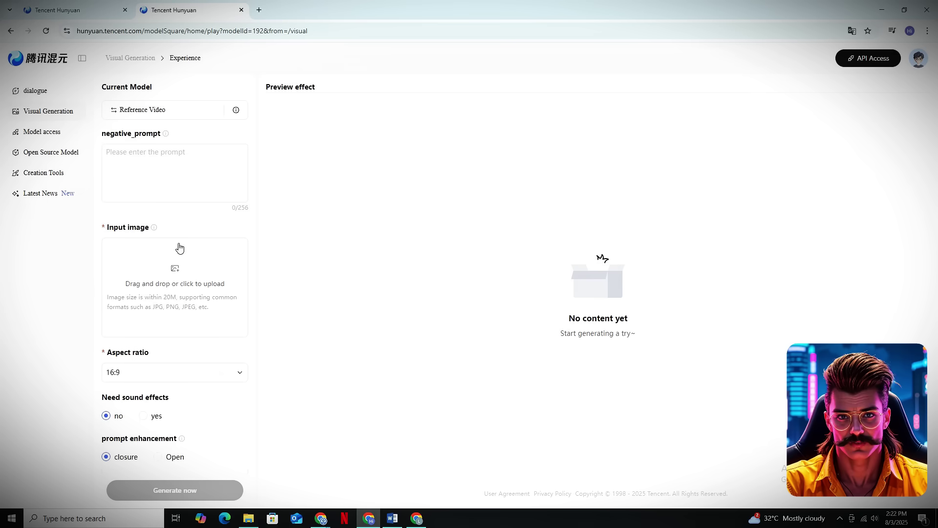
- Upload the downloaded Whisk puppy image from the Downloads folder as the input image
click(183, 279)
click(44, 104)
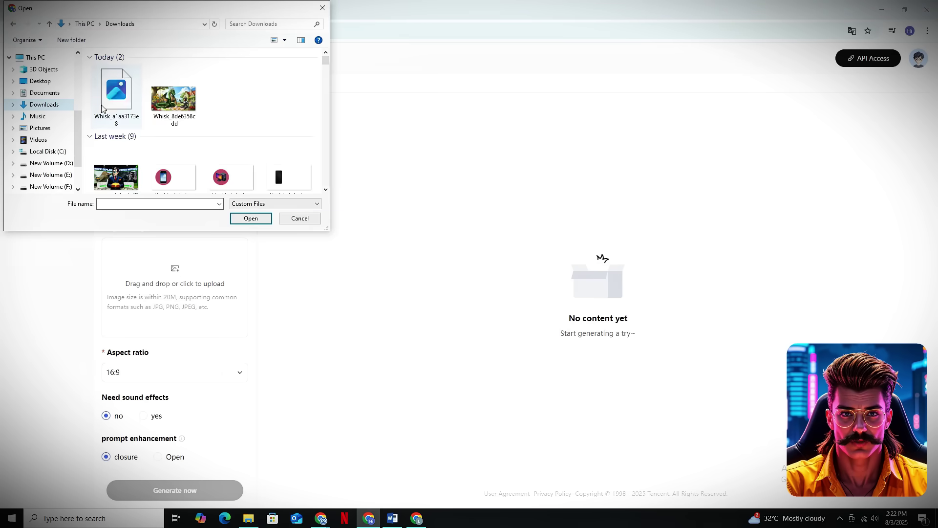
click(124, 112)
click(258, 218)
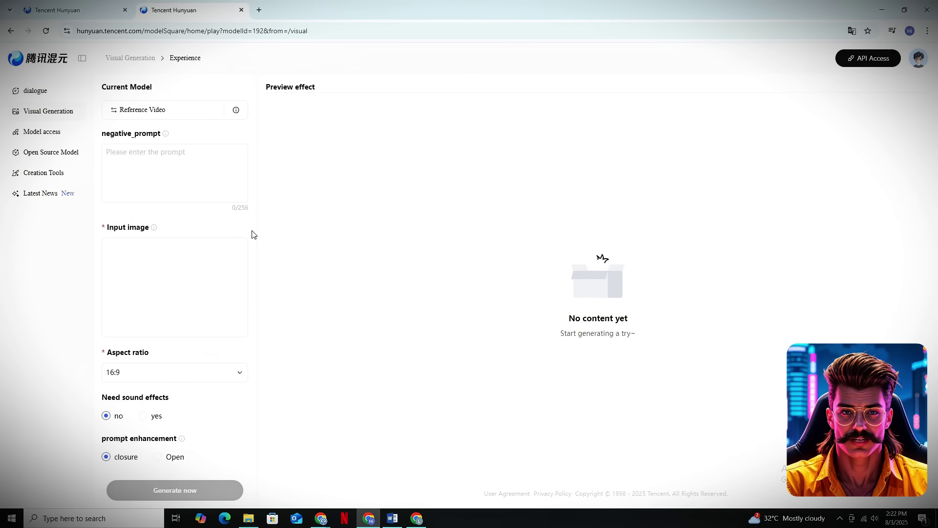
- Copy the ChatGPT action summary into the Reference Video prompt field
click(414, 515)
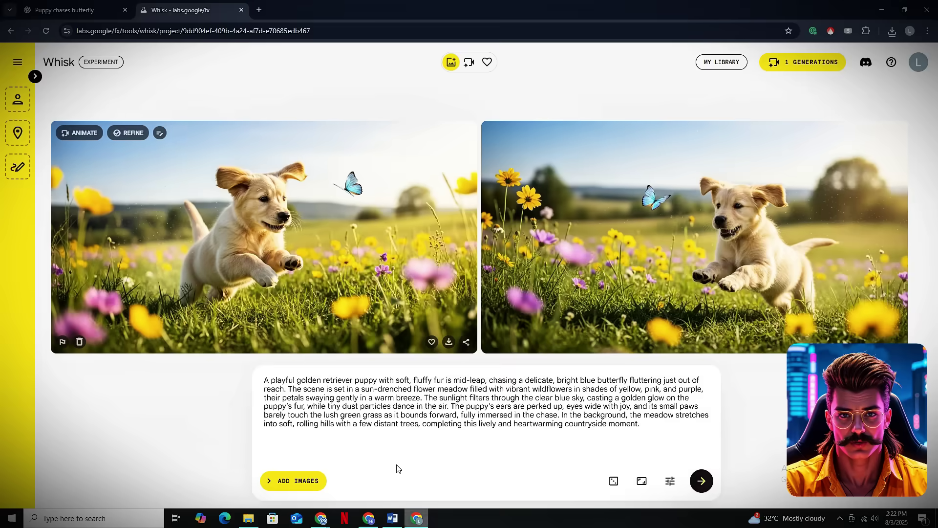
key(ctrl+shift+Tab)
drag(293, 295, 332, 301)
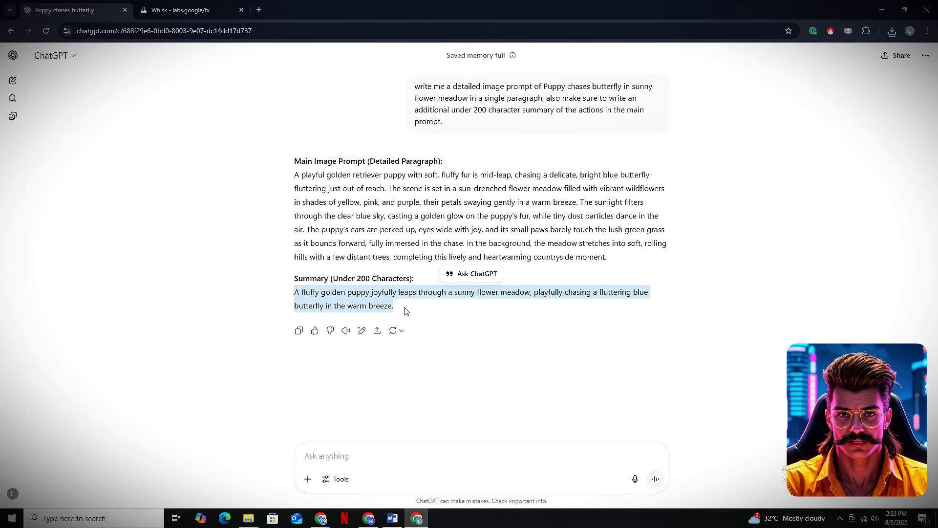
click(371, 521)
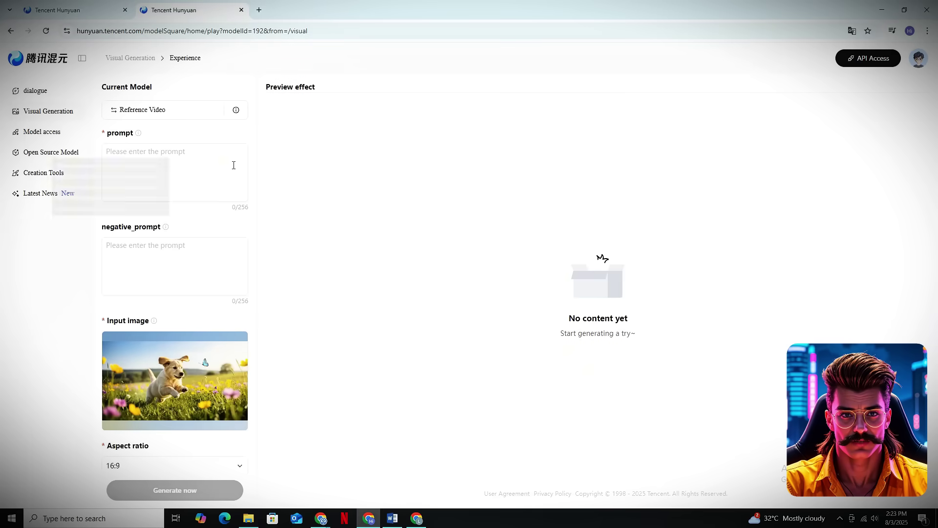
click(168, 167)
text(A fluffy golden puppy joyfully leaps through a sunny flower meadow, playfully chasing a fluttering blue butterfly in the warm breeze.)
drag(154, 187, 105, 151)
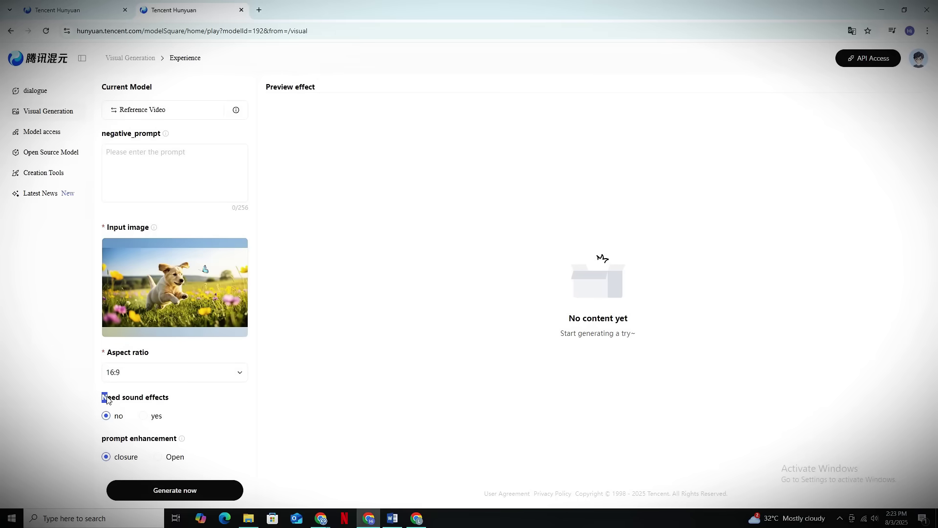
- Turn sound effects on, set prompt enhancement to Open, and start generating the video
drag(107, 399, 163, 403)
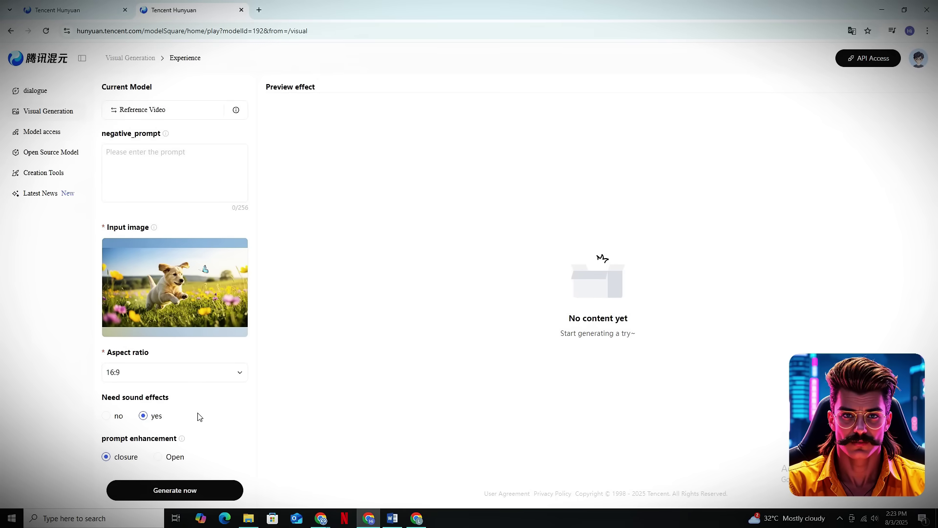
drag(175, 440, 199, 443)
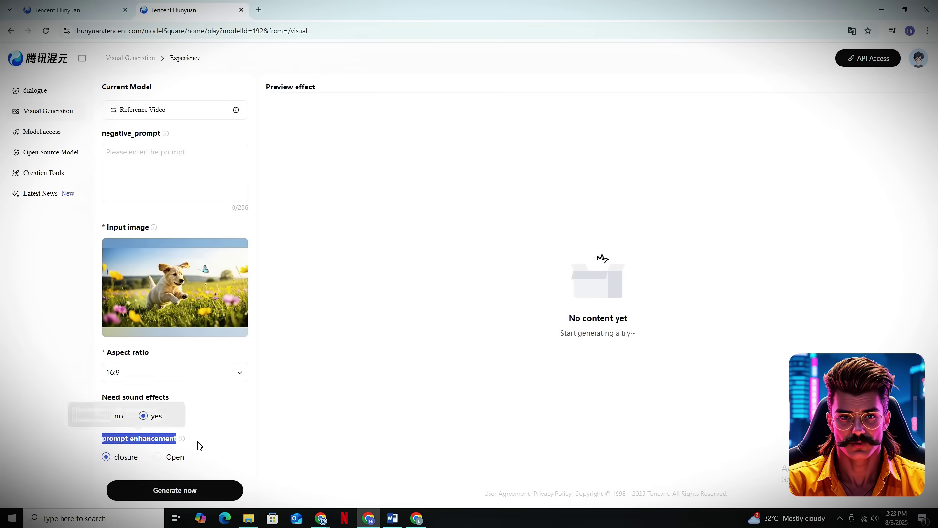
click(158, 457)
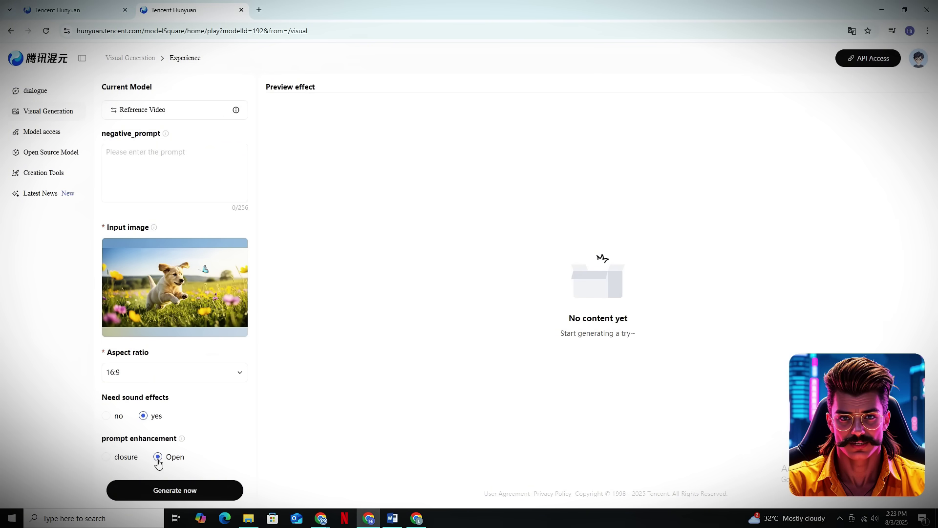
click(190, 489)
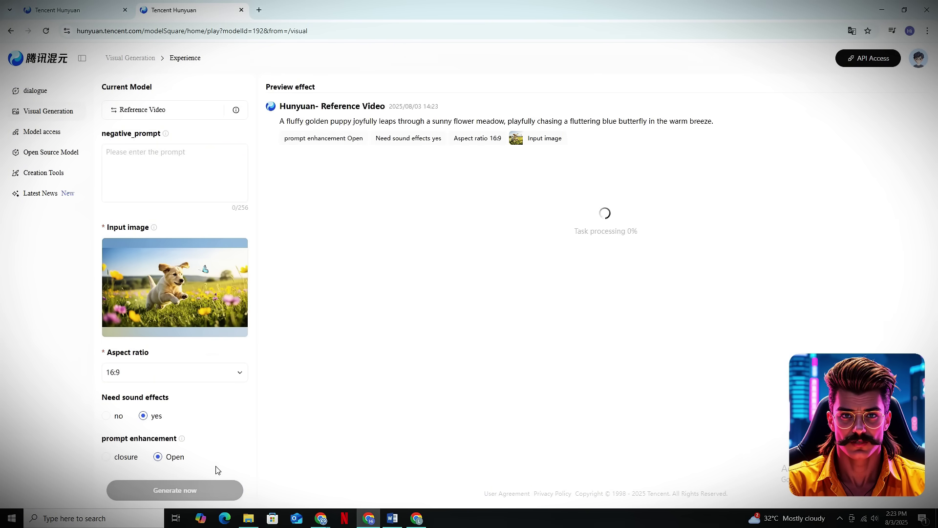